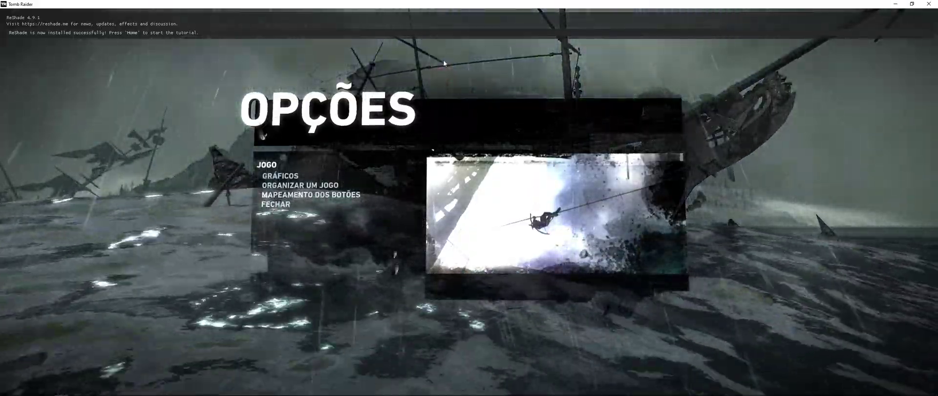
- Peek at Discord from Tomb Raider, then bring up the open-windows list showing Tomb Raider, Discord and Steam
key("Escape")
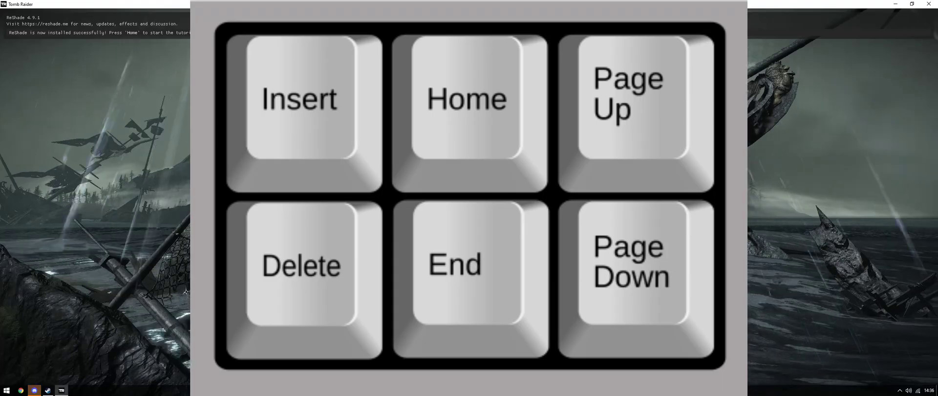
left_click(35, 391)
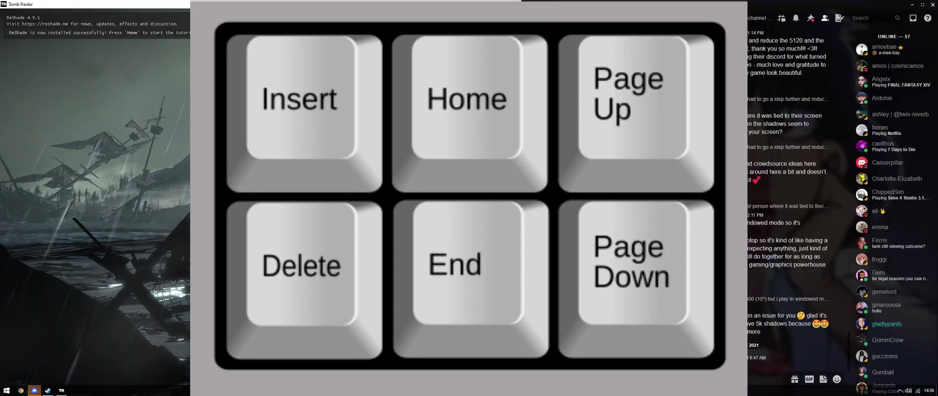
left_click(222, 175)
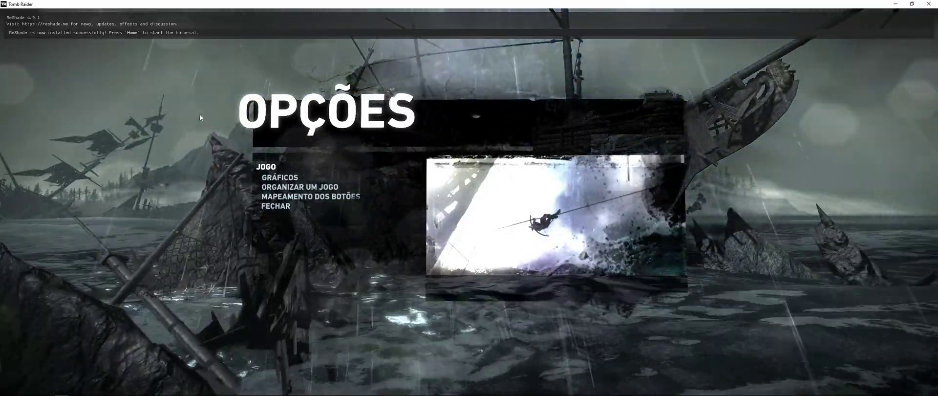
key("alt+Tab")
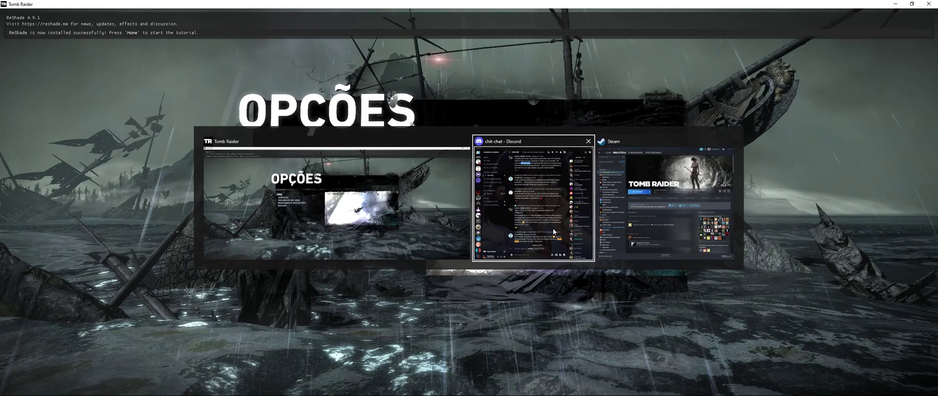
- Browse to Tomb Raider's install folder via Steam's Arquivos locais and open ReShade.ini in Notepad++
left_click(647, 207)
right_click(61, 89)
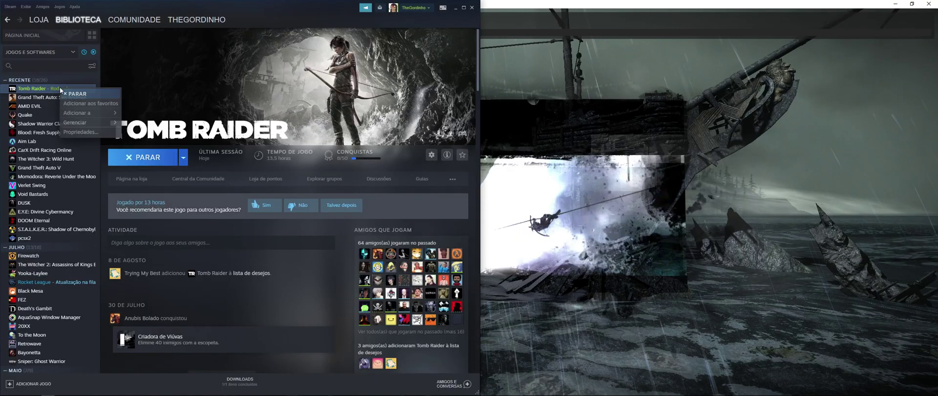
left_click(87, 131)
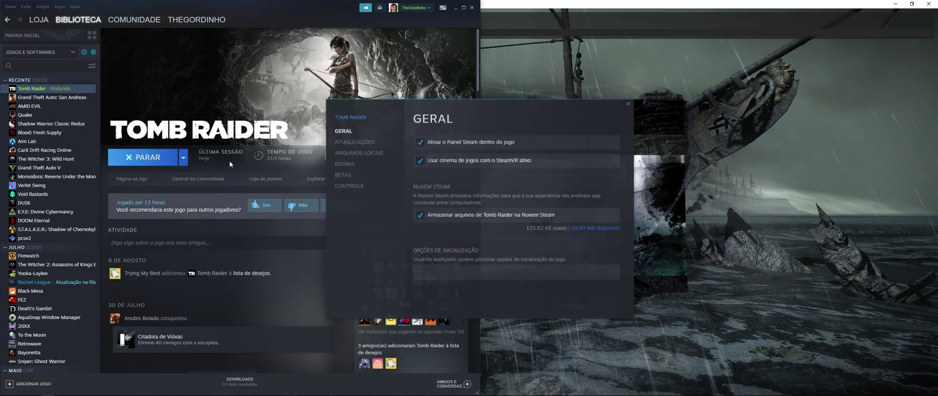
left_click(371, 153)
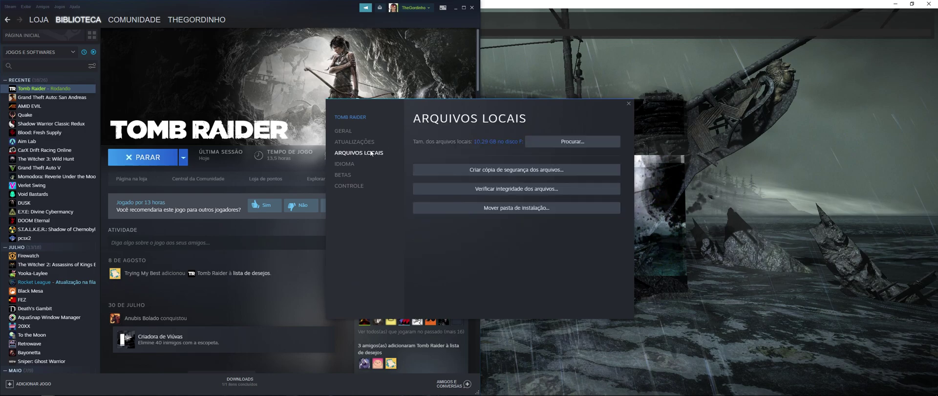
left_click(577, 143)
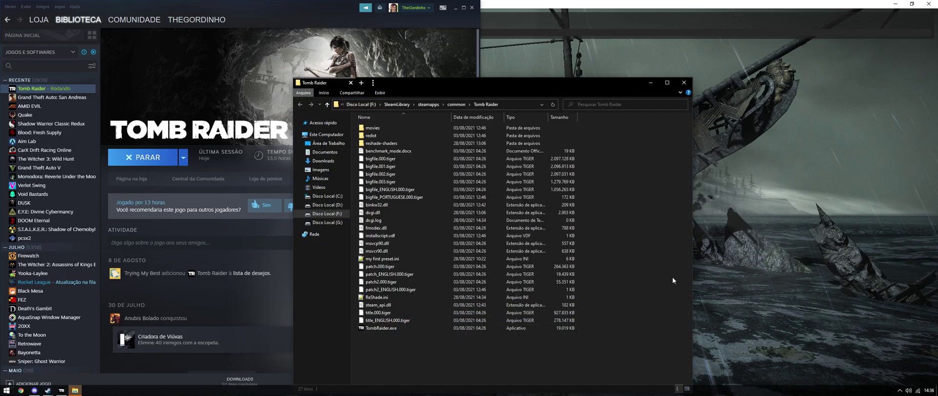
right_click(378, 298)
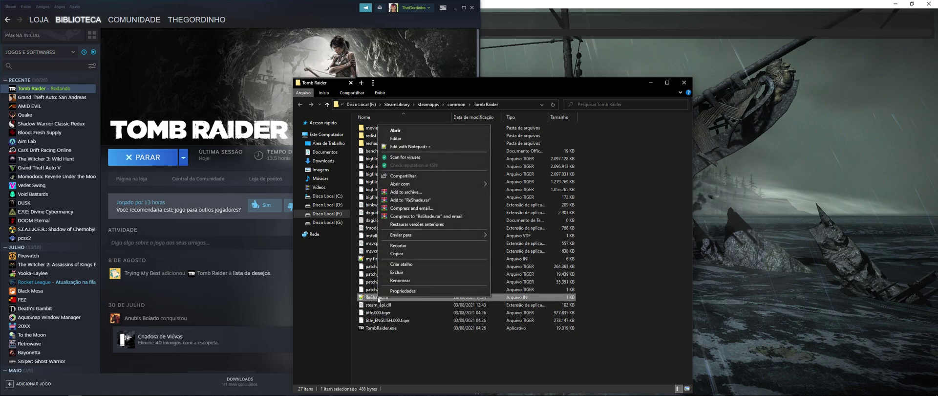
left_click(410, 147)
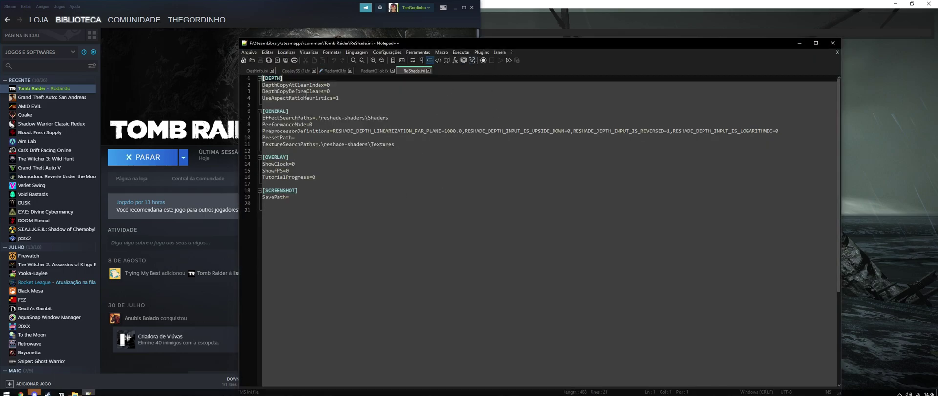
left_click_drag(263, 105, 265, 78)
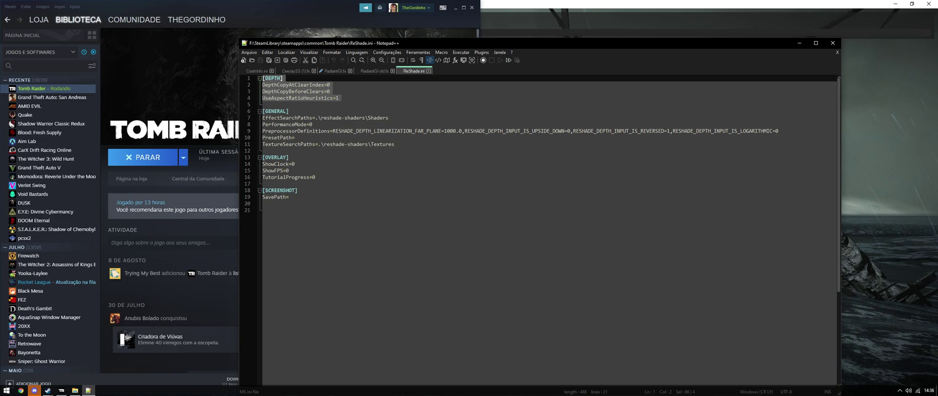
left_click(34, 390)
left_click(557, 388)
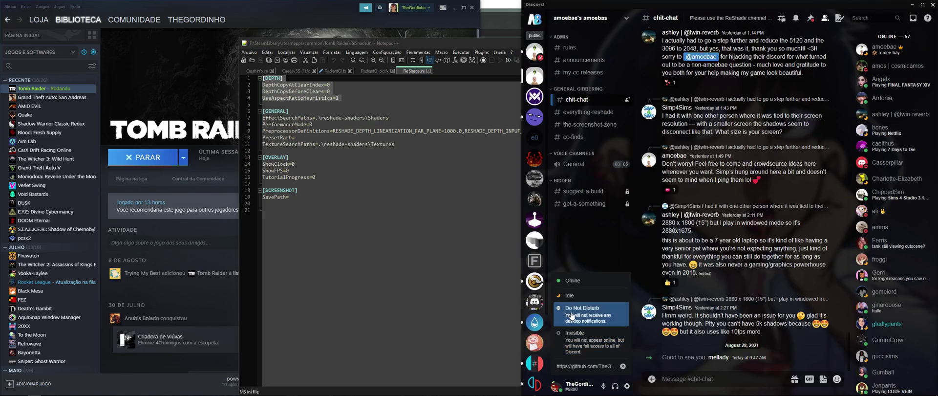
left_click(344, 293)
left_click(348, 99)
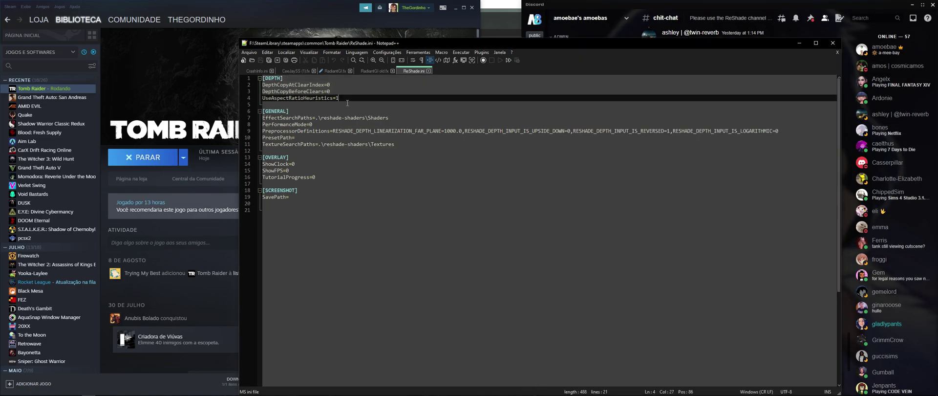
left_click_drag(326, 106, 297, 97)
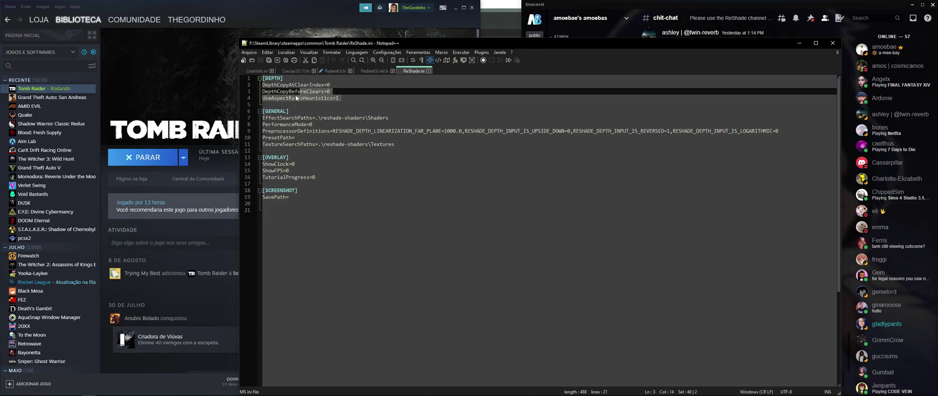
left_click_drag(389, 117, 263, 112)
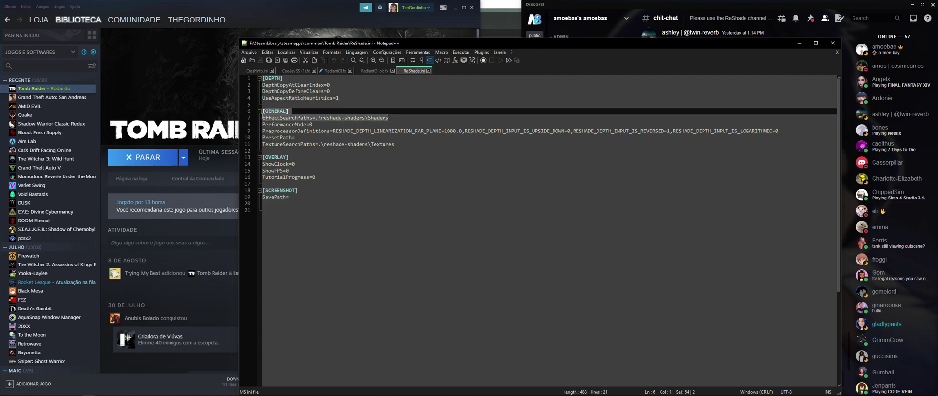
left_click(412, 145)
left_click(293, 158)
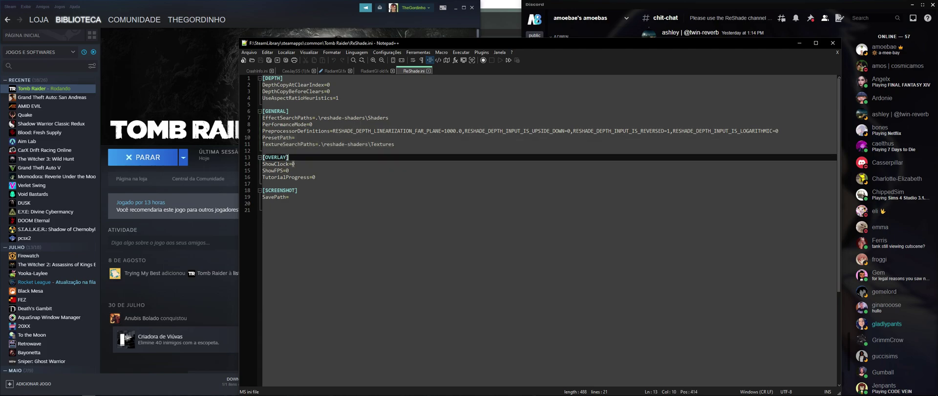
left_click(300, 191)
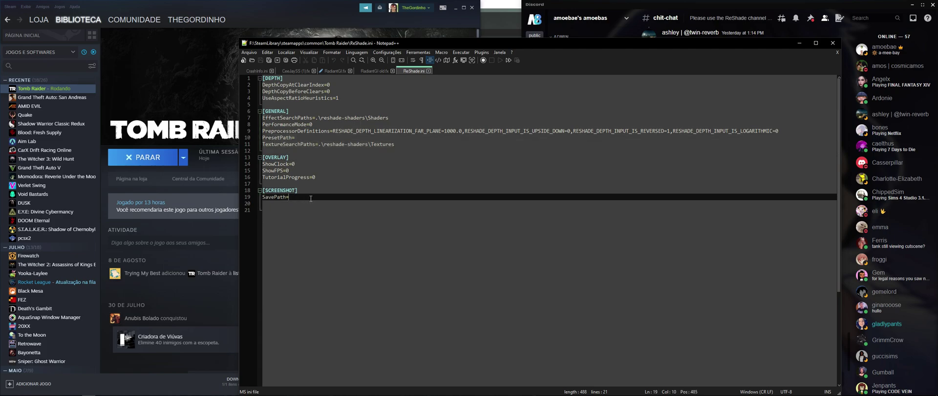
left_click(328, 204)
left_click(307, 197)
left_click(325, 195)
left_click(317, 207)
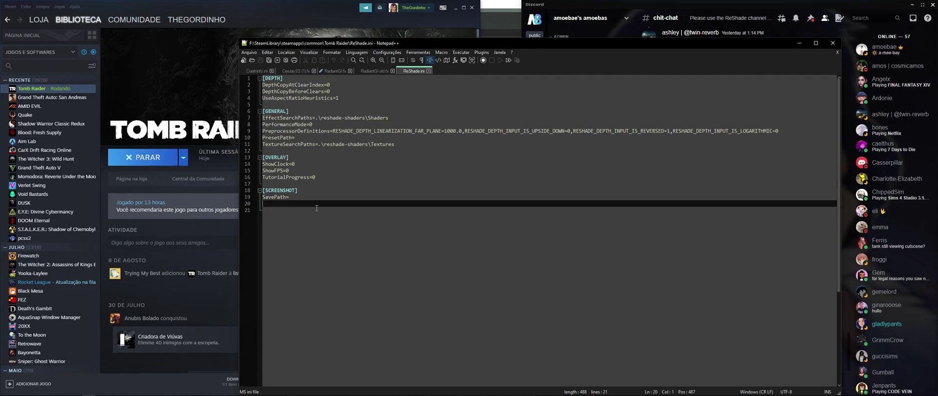
left_click(317, 208)
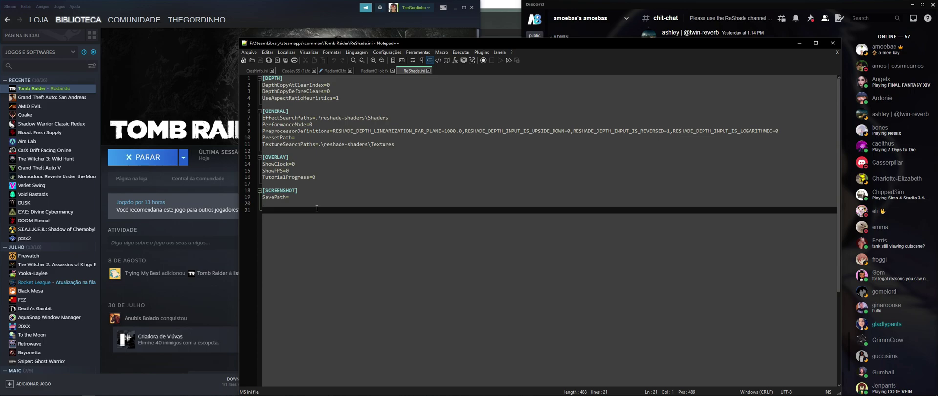
- Type the [INPUT] header on line 21 and start a new KeyOverlay= line beneath it
type("[INPUT")
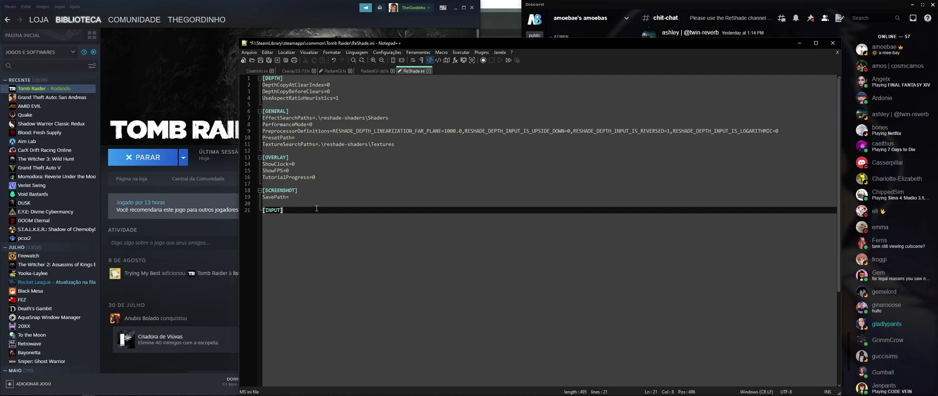
key("Return")
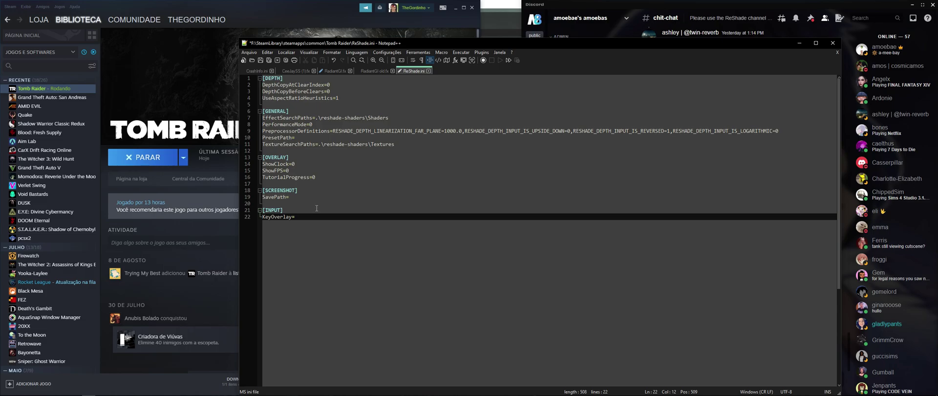
- Open keycode.info in a new Chrome window
left_click(22, 390)
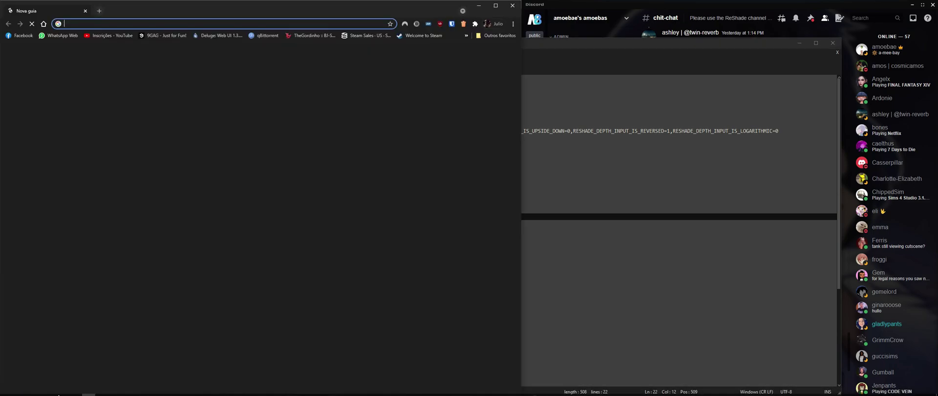
left_click(137, 27)
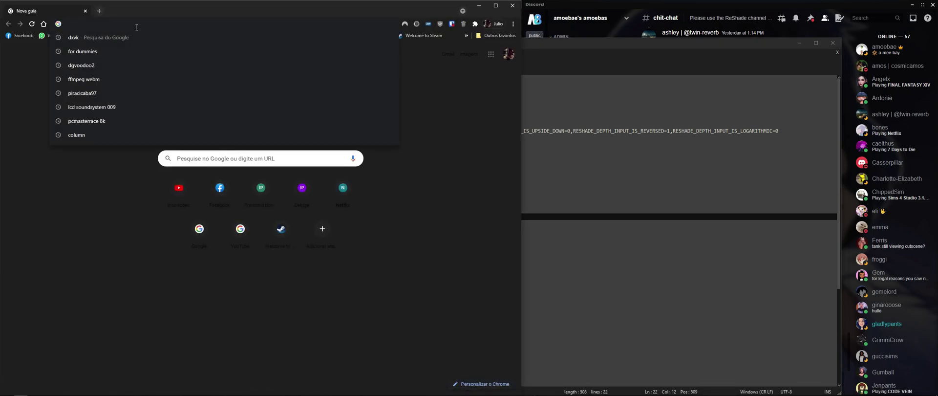
type("keycode.info")
key("Return")
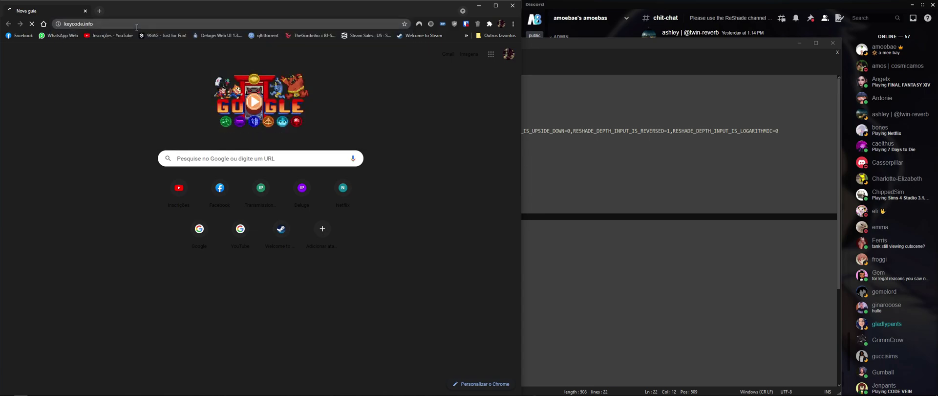
- Test several keys on keycode.info, read the P key's code 80, and return to ReShade.ini
key("a")
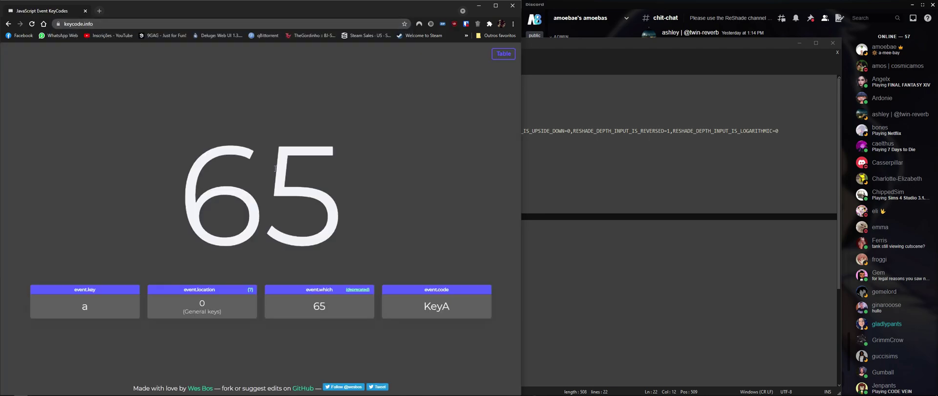
key("e")
key("d")
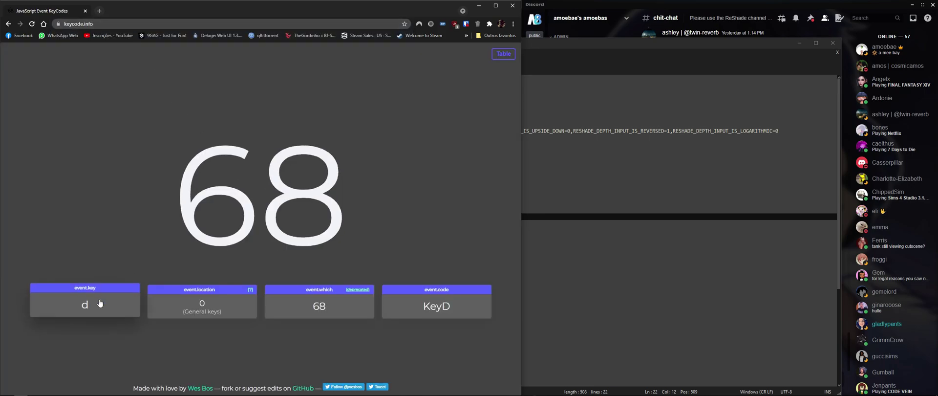
key("p")
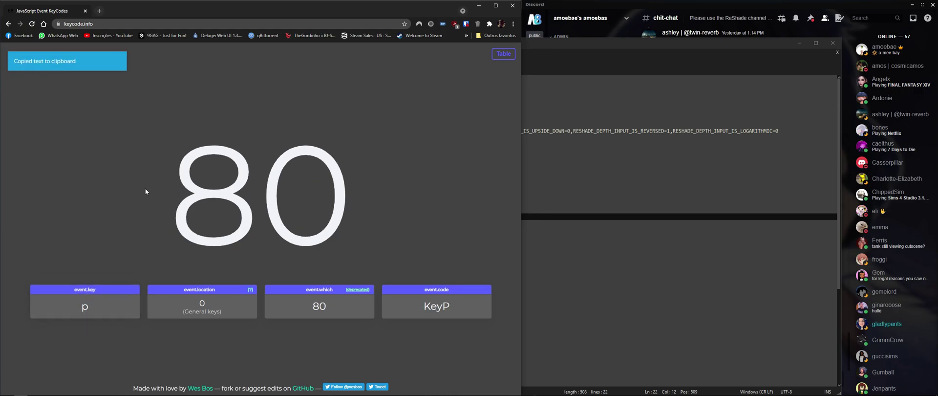
key("e")
key("t")
key("p")
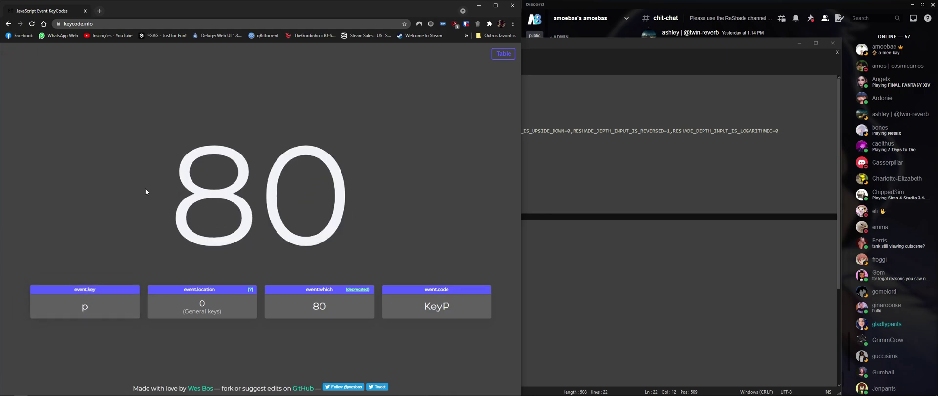
key("o")
key("p")
left_click(609, 230)
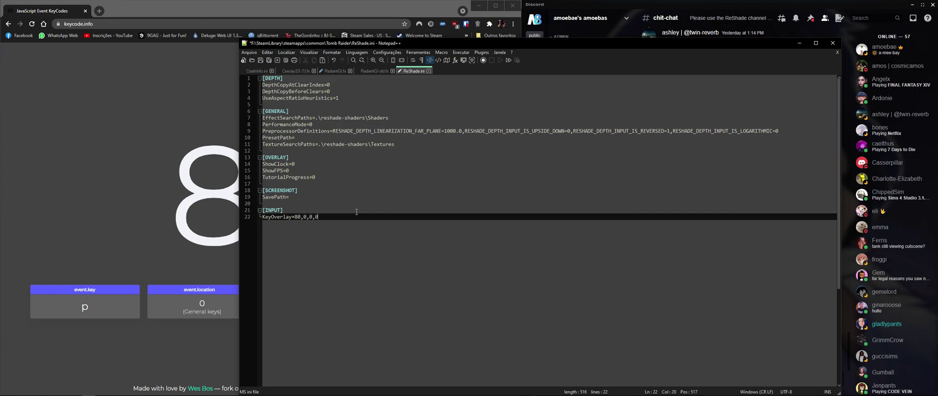
- Look up the key codes for Shift (16) and F2 (113) on keycode.info
left_click(155, 233)
left_click(334, 215)
left_click(117, 227)
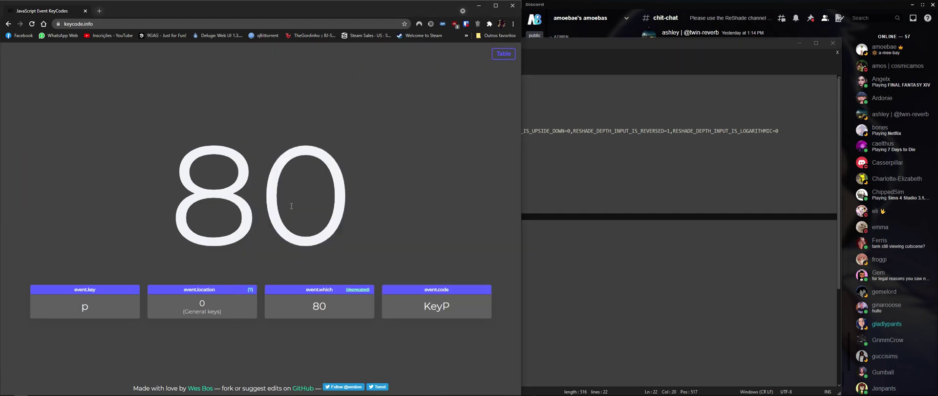
key("shift")
key("alt+Tab")
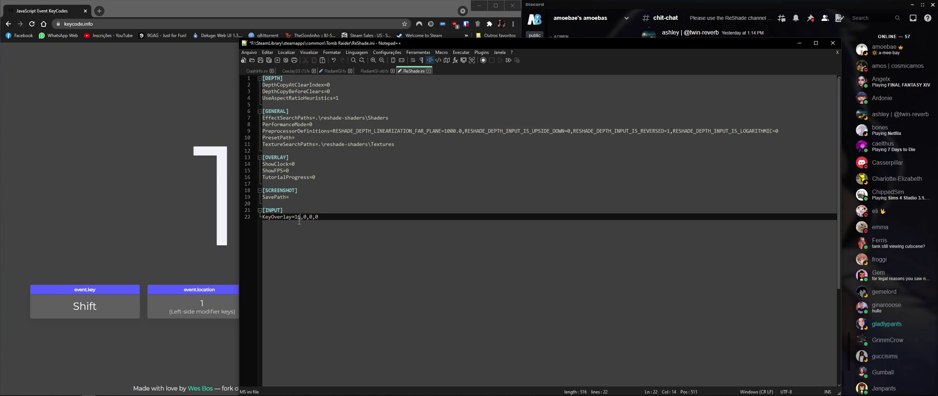
left_click(182, 223)
key("F2")
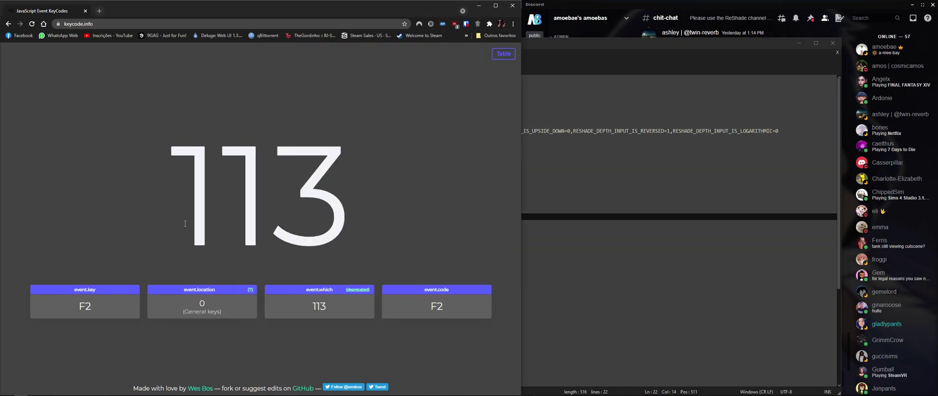
key("alt+Tab")
- Set the KeyOverlay line to 16,113,0,0, save ReShade.ini, and return to Tomb Raider
key("End")
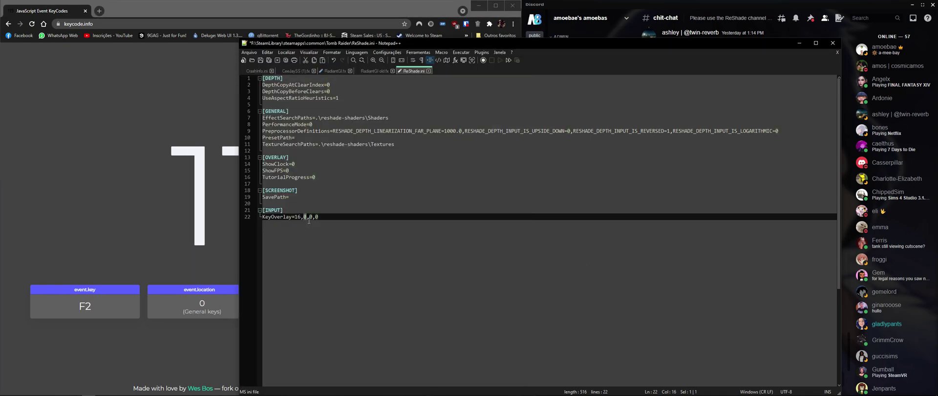
type("113")
key("ctrl+s")
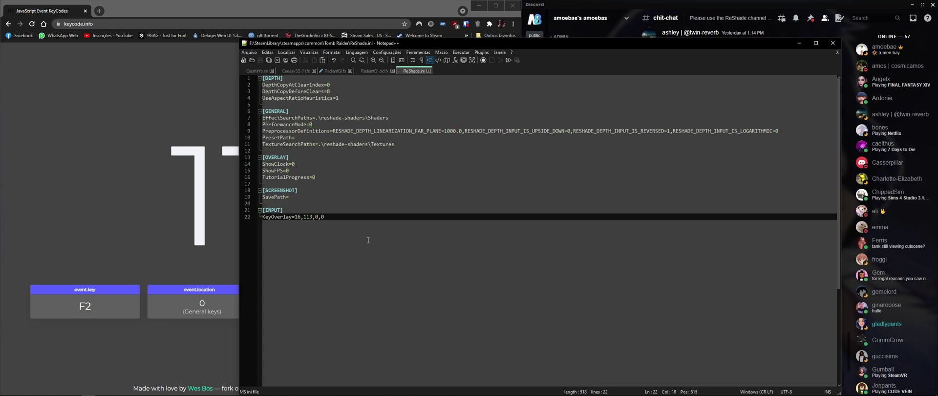
key("alt+Tab")
key("Tab")
left_click(543, 268)
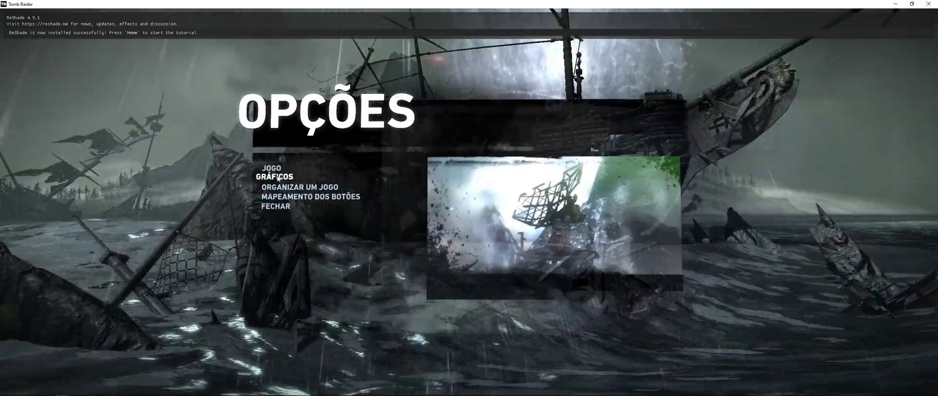
- Apply window size ATUAL, then MAXIMIZADO in Tomb Raider's Gráficos options, then quit the game
left_click(275, 178)
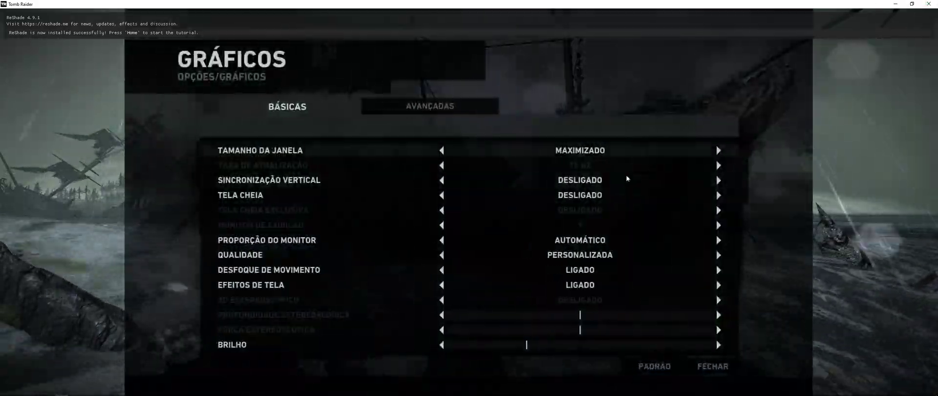
left_click(441, 151)
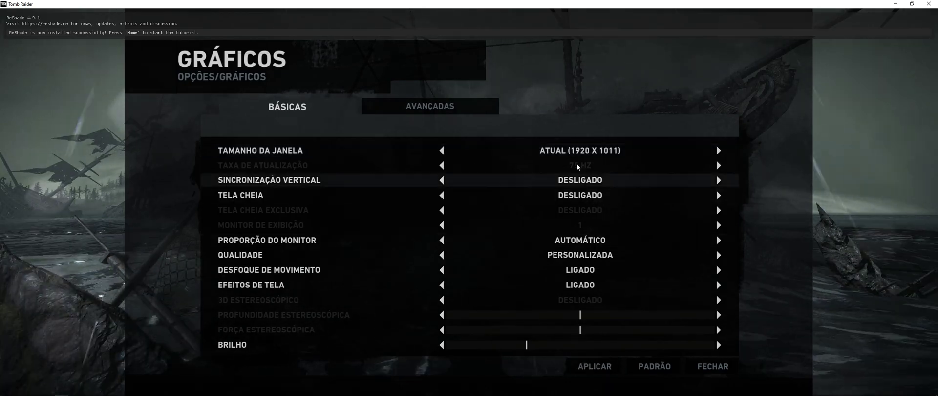
left_click(617, 366)
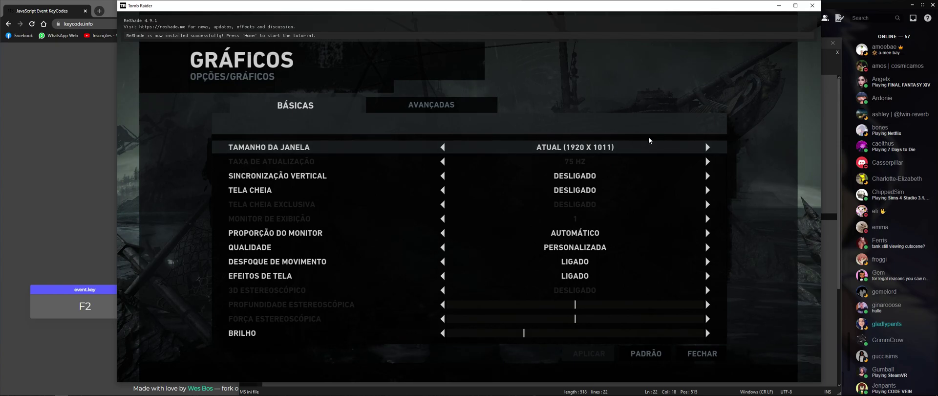
left_click(707, 147)
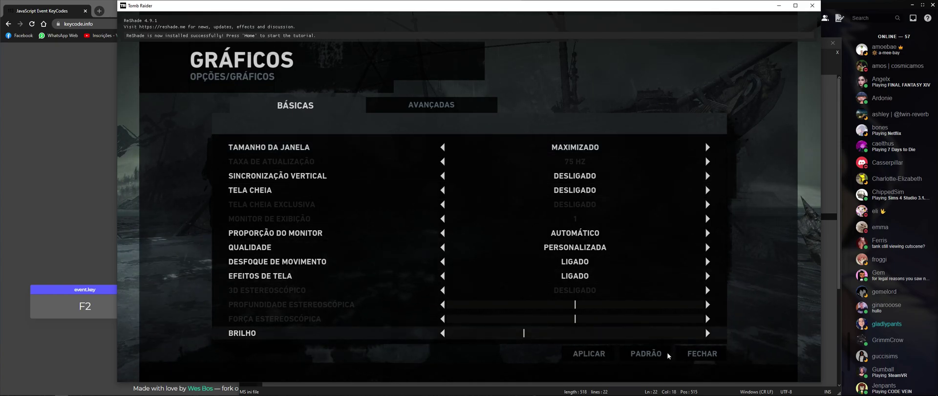
left_click(589, 353)
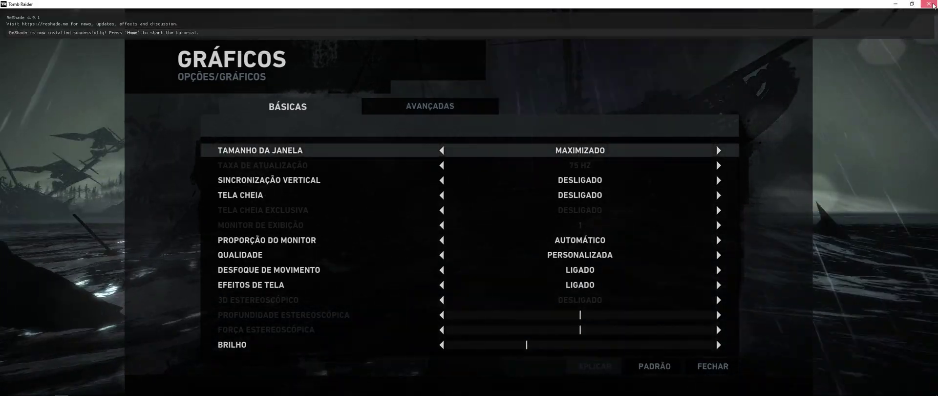
left_click(931, 5)
key("Return")
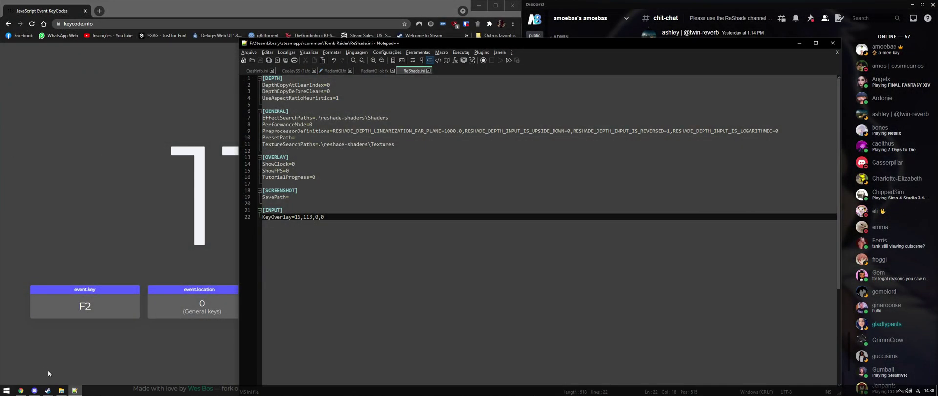
- Relaunch Tomb Raider from the Steam library via JOGAR and Jogar, then return to ReShade.ini
mouse_move(47, 389)
left_click(62, 347)
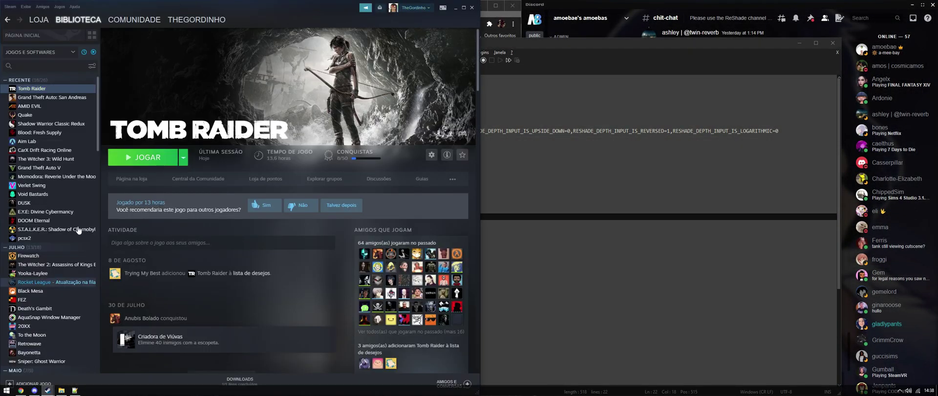
left_click(128, 157)
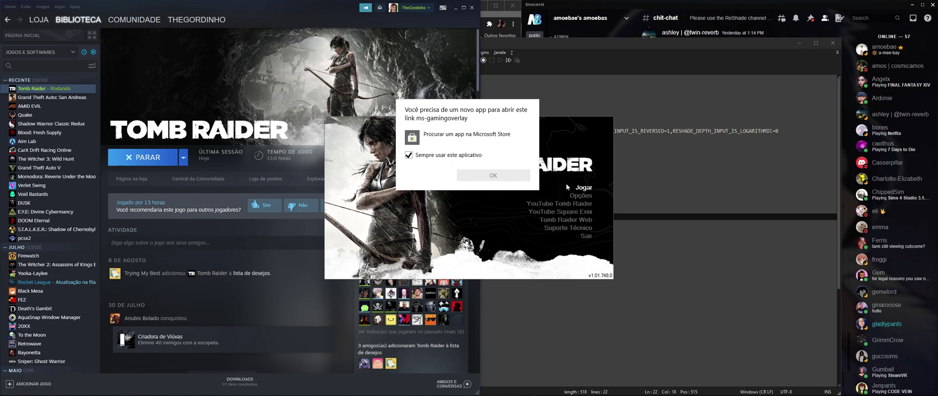
left_click(577, 187)
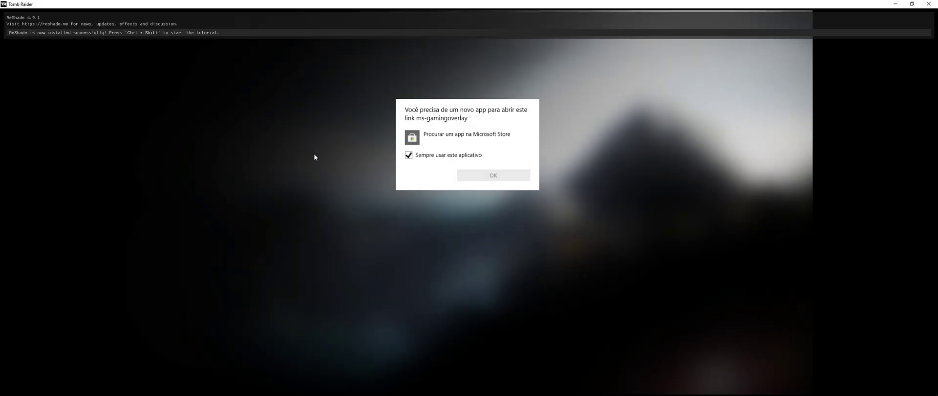
key("alt+Tab")
left_click(577, 170)
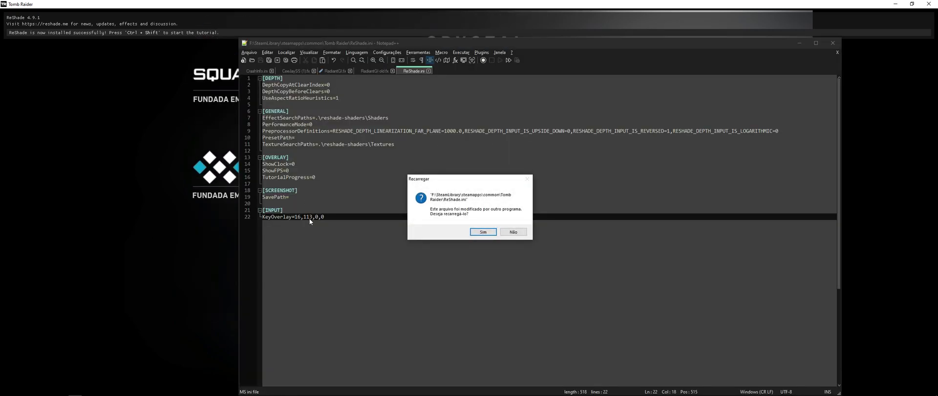
- Decline the reload, enter 113,16 on the KeyOverlay line, save ReShade.ini, and switch to the game
key("n")
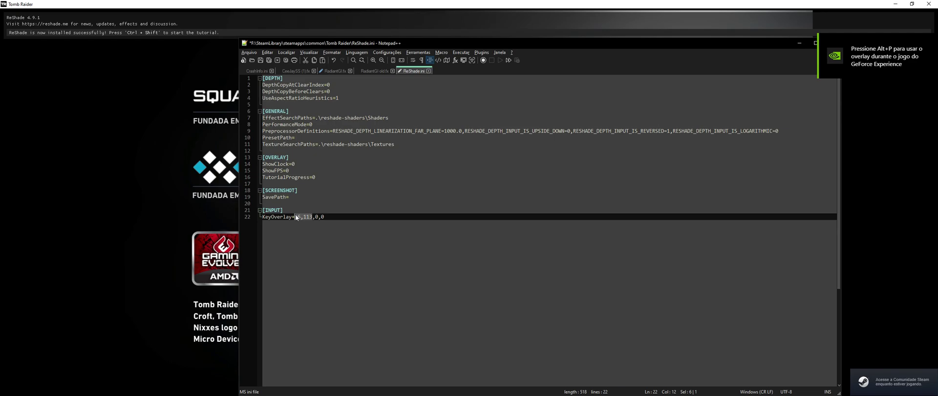
type("123")
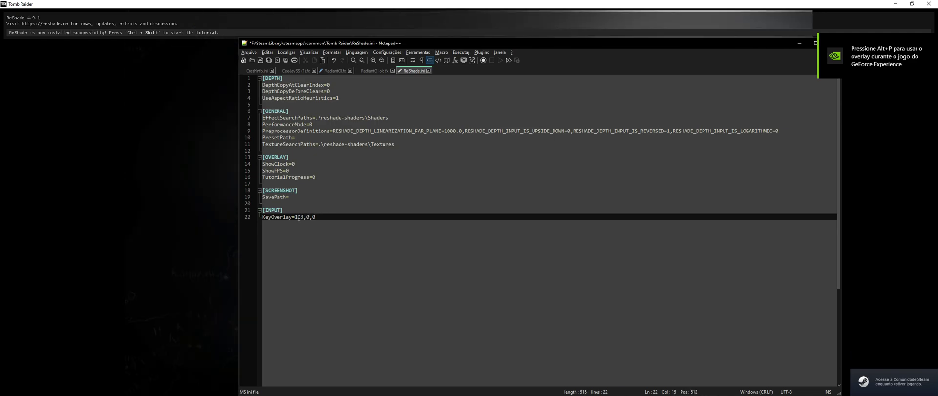
type(",16")
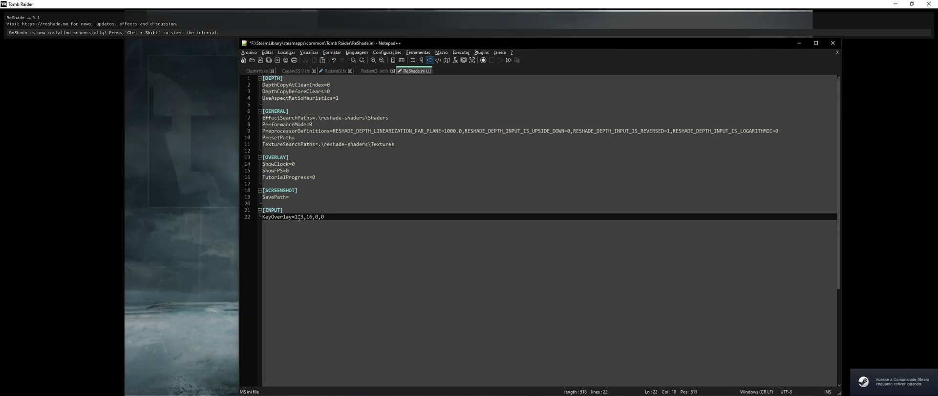
key("ctrl+s")
key("alt+Tab")
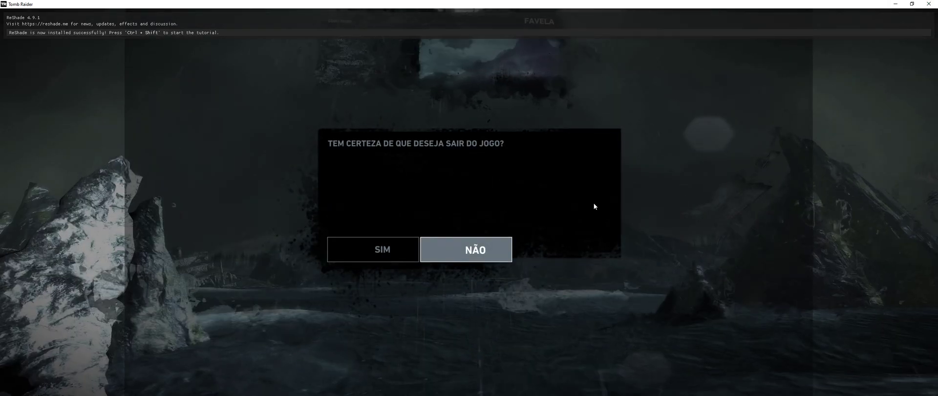
- Quit Tomb Raider with SIM and relaunch it from Steam through the Jogar launcher
left_click(388, 244)
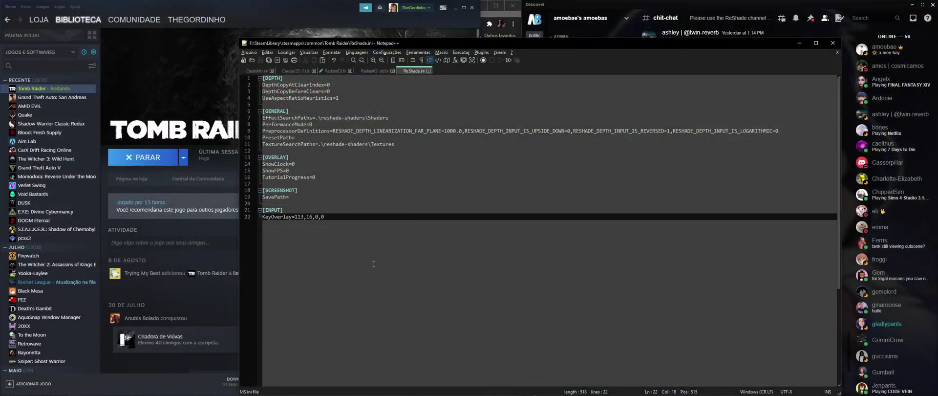
left_click(162, 157)
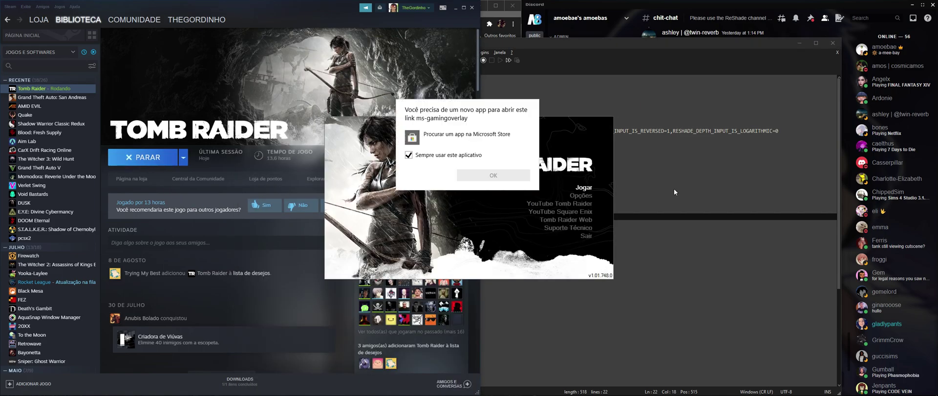
left_click(584, 189)
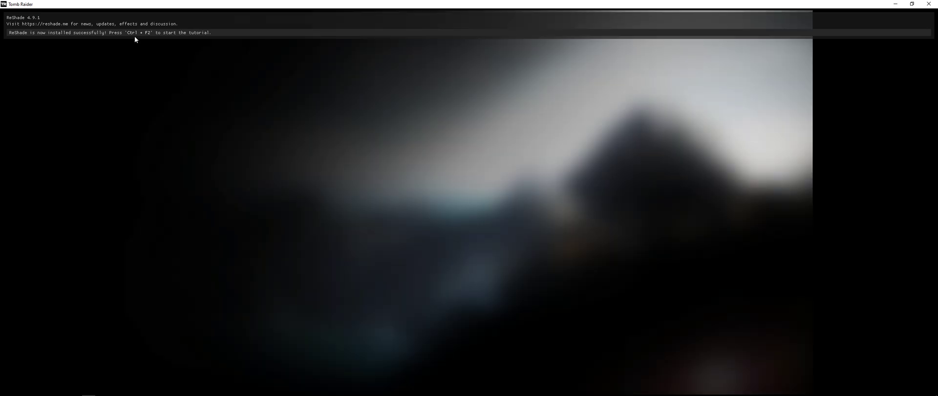
key("alt+Tab")
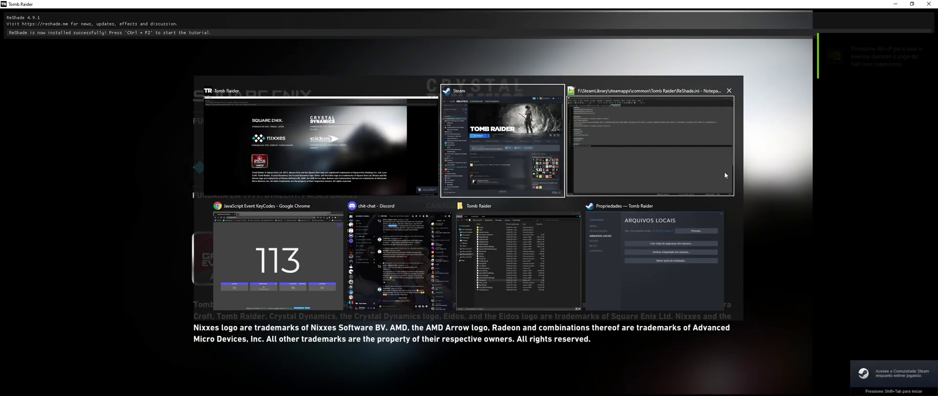
- Reload ReShade.ini, replace 113,16 on line 22 with 80, close Notepad++, and bring up the game's quit prompt
key("alt+Tab")
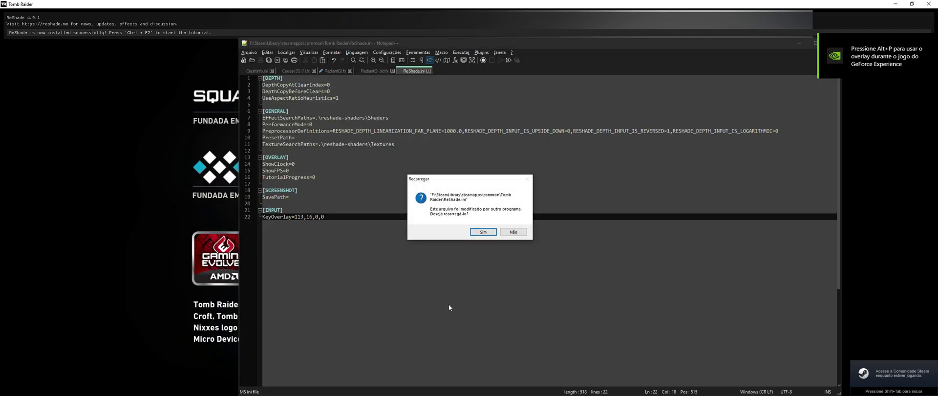
left_click(483, 232)
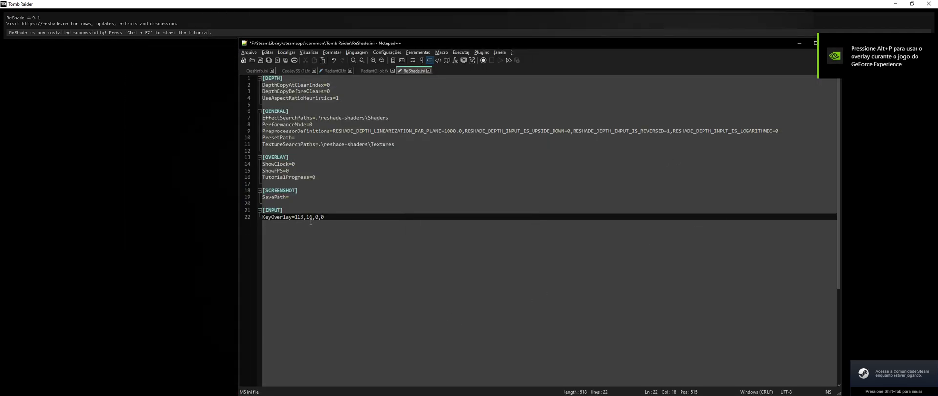
left_click_drag(313, 217, 295, 217)
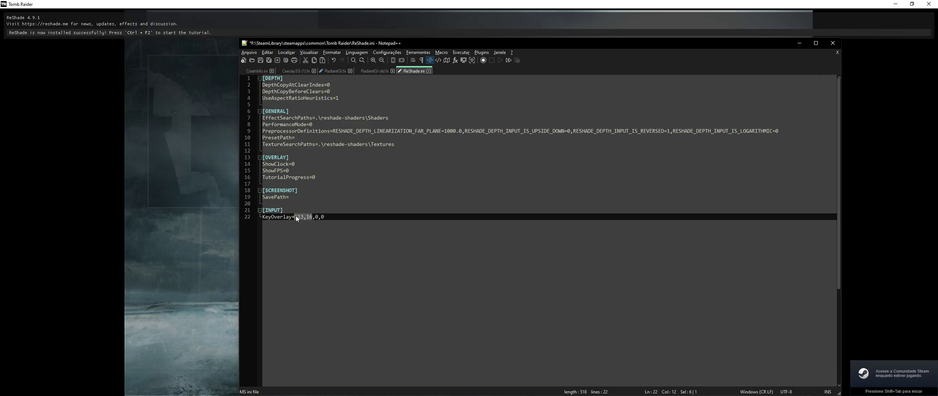
type("80")
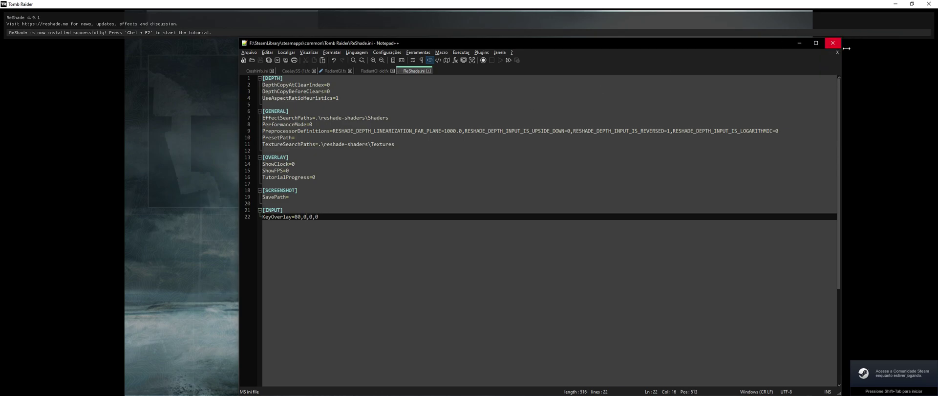
left_click(832, 43)
key("Escape")
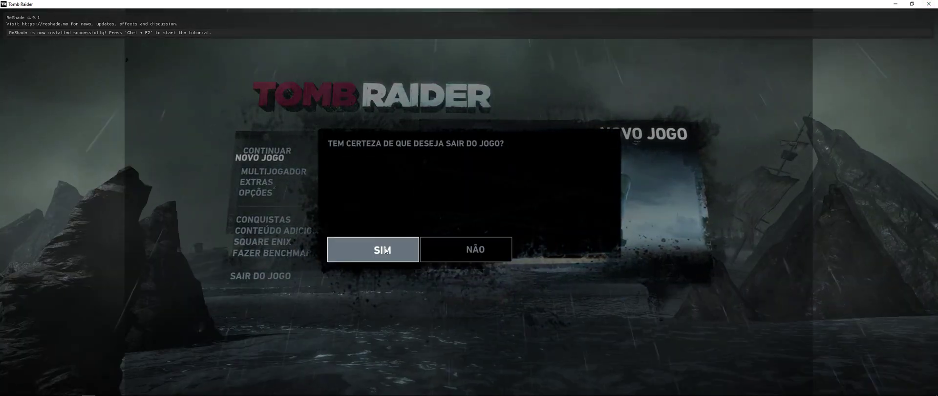
- Quit Tomb Raider, relaunch it from Steam, and open the ReShade overlay with P
left_click(385, 250)
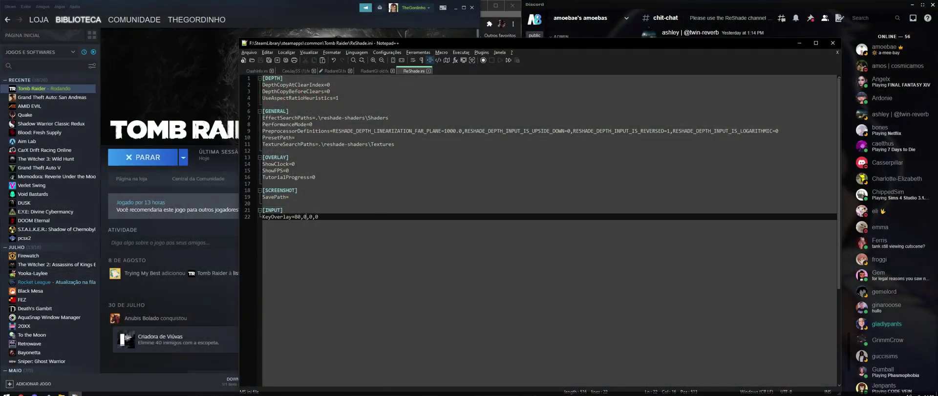
left_click(158, 162)
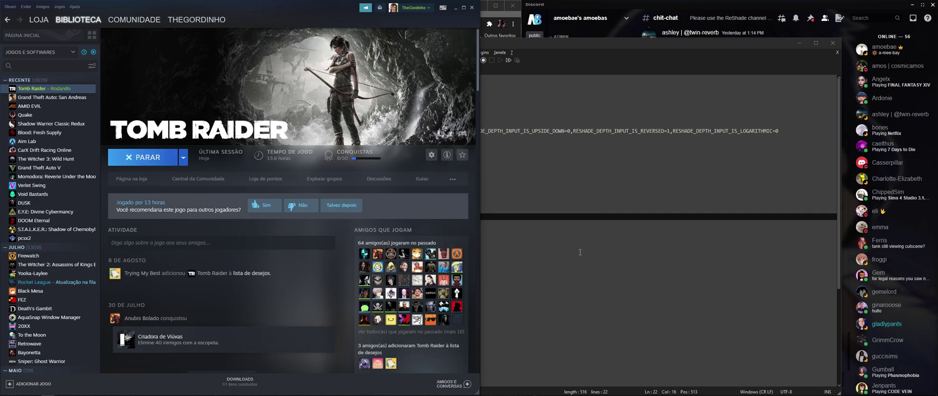
left_click(586, 188)
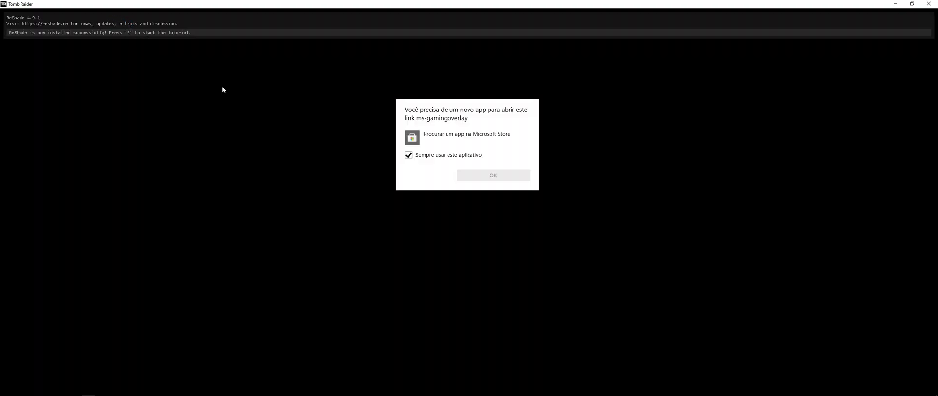
key("p")
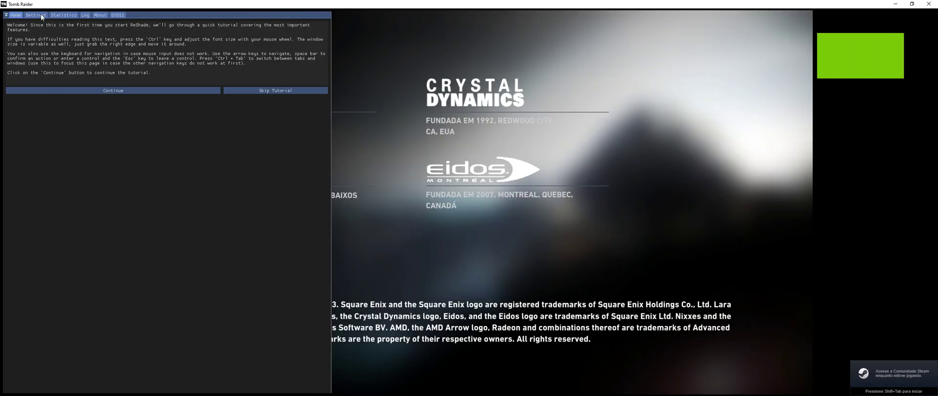
- In ReShade Settings, try D, I, Shift+F2 and Shift+C as the overlay key
left_click(42, 16)
left_click(10, 33)
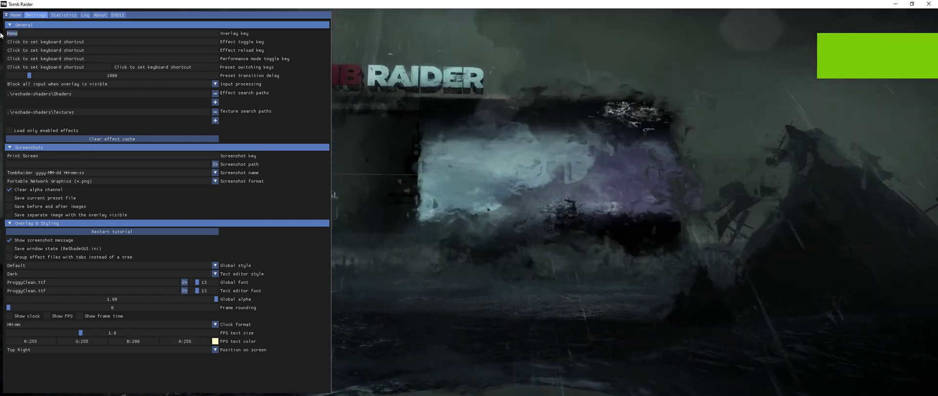
key("d")
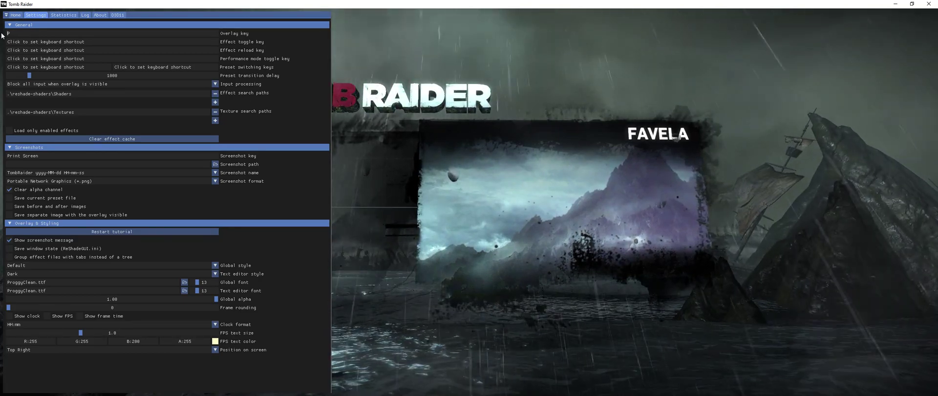
key("i")
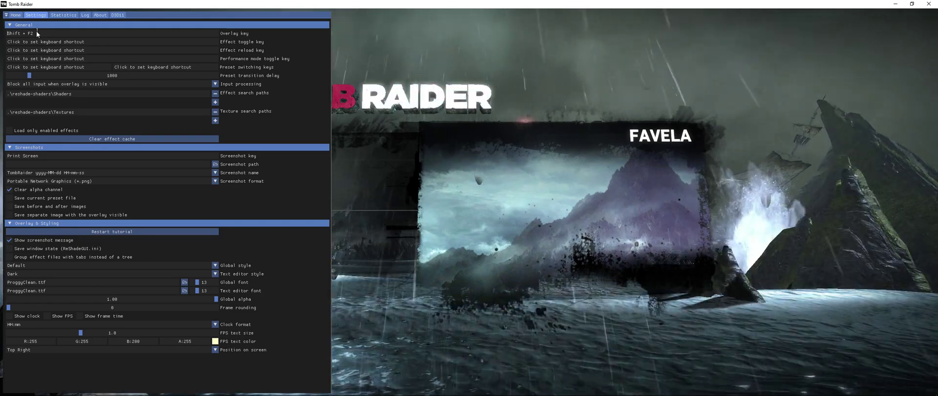
key("shift+F2")
key("shift+c")
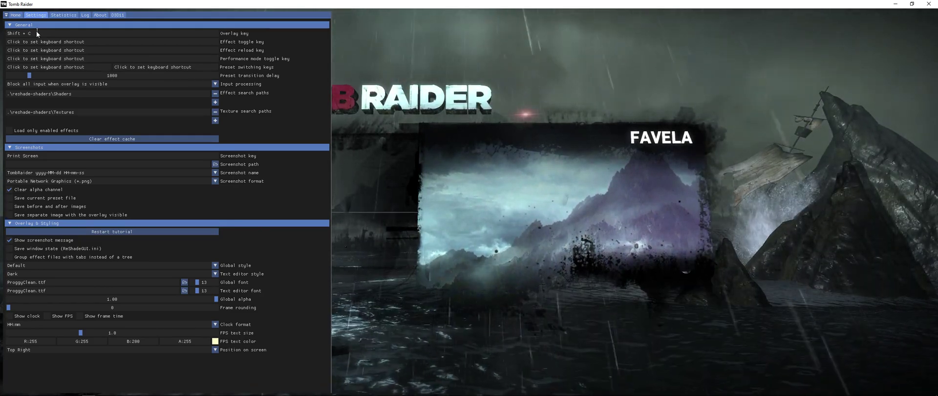
- Set the overlay key to Home and return to the welcome page
left_click_drag(78, 32, 0, 43)
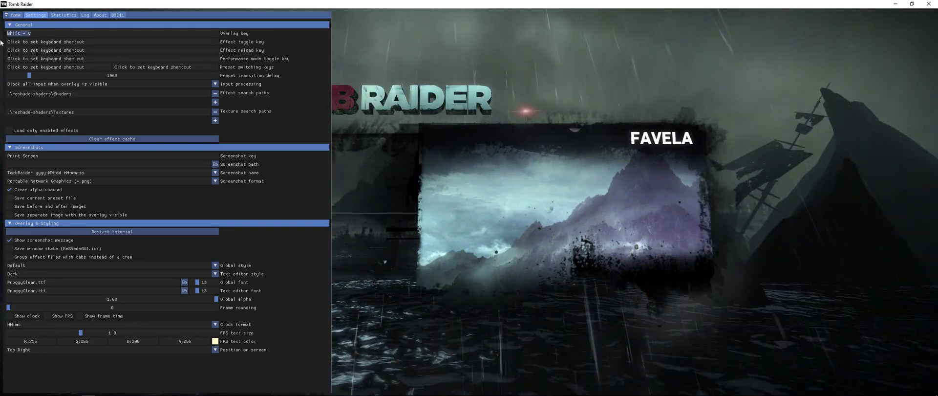
key("Home")
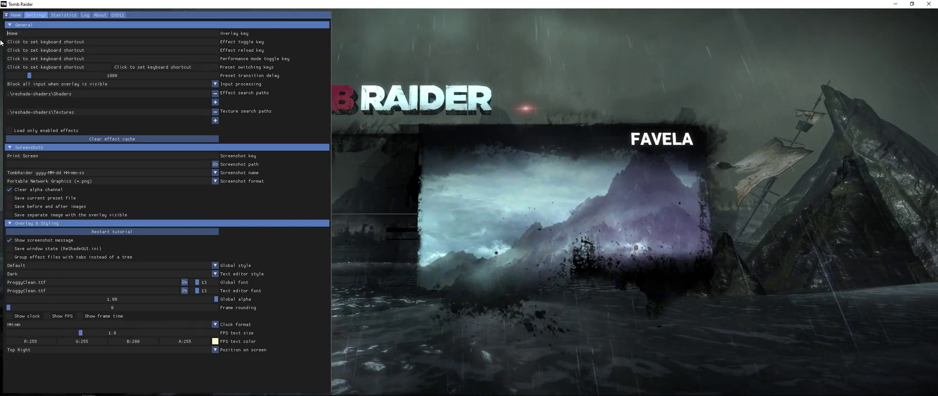
left_click(15, 15)
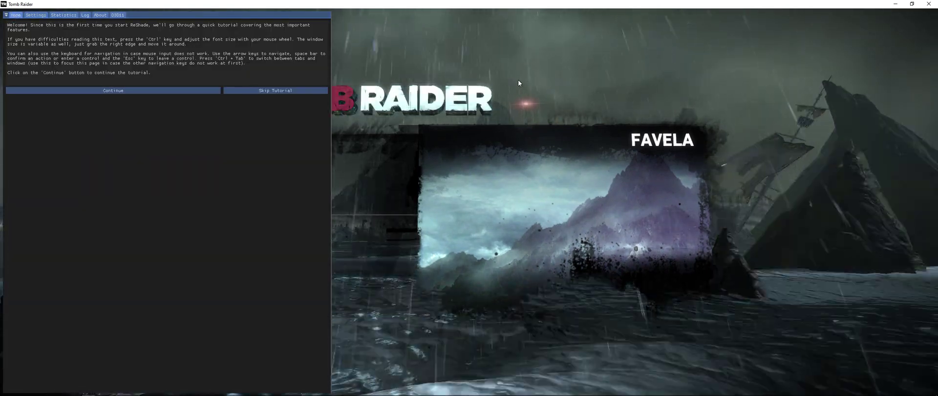